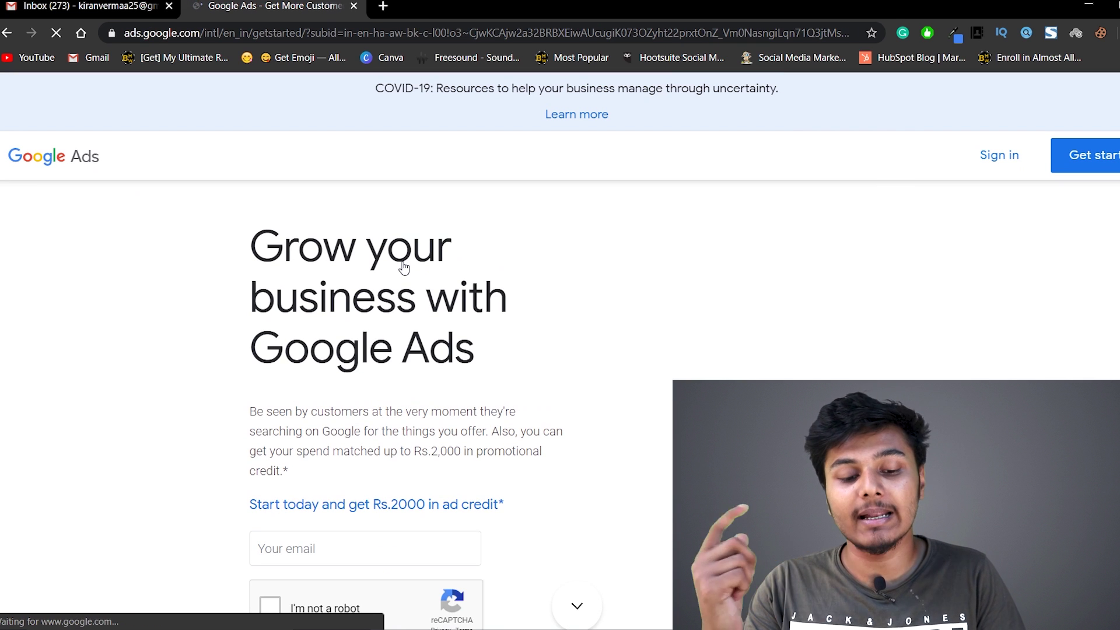
Enter the email address in the offer form and request the ₹2000 offer code
scroll(405, 262, down, 2)
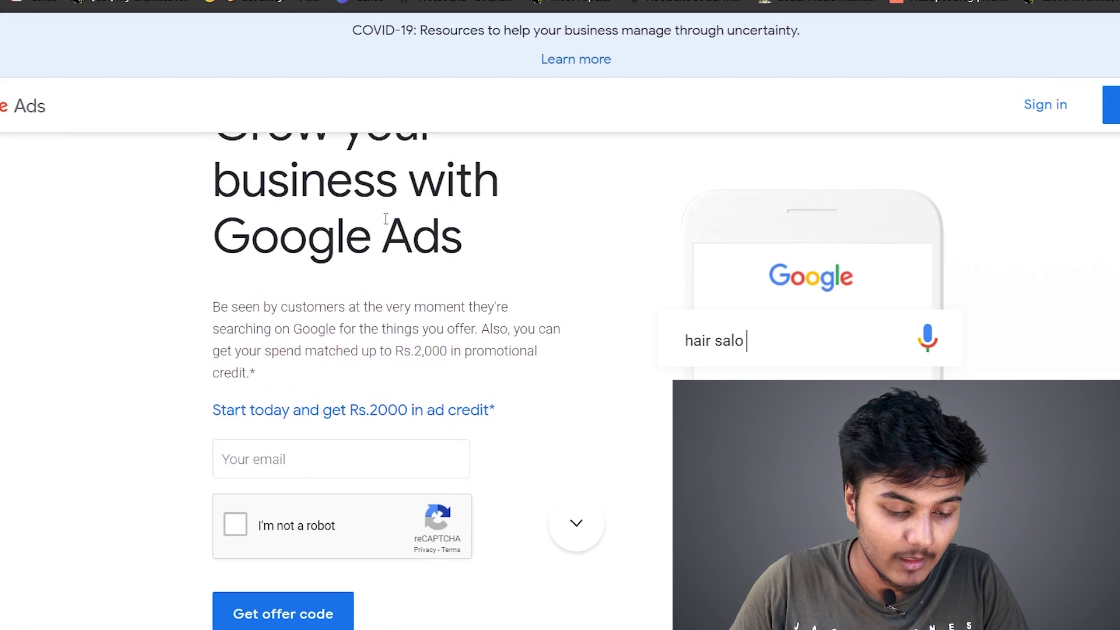
click(344, 457)
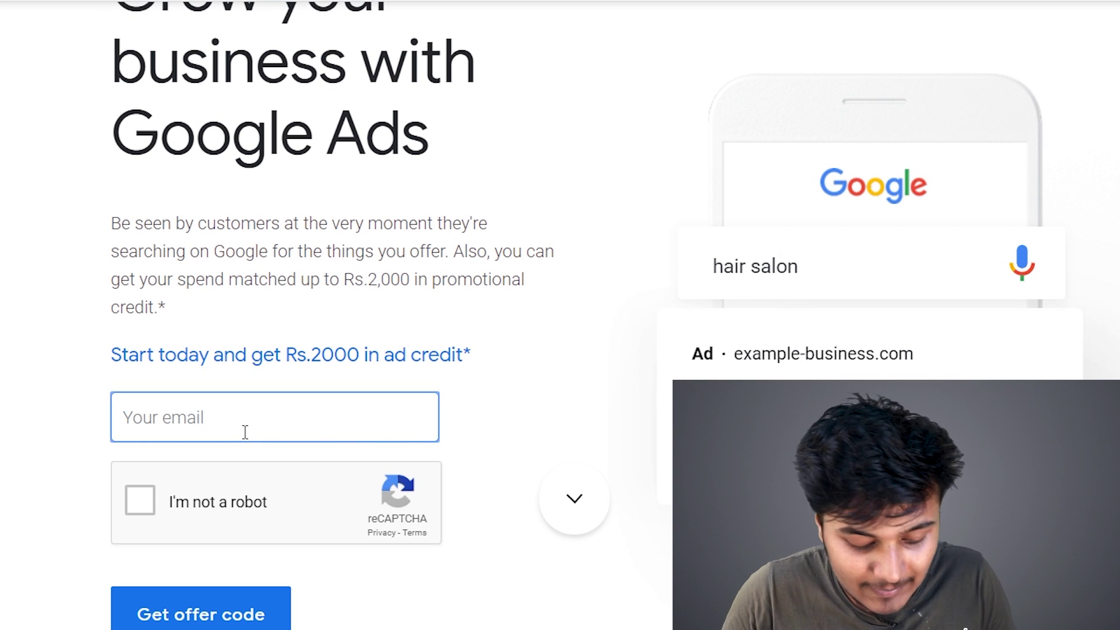
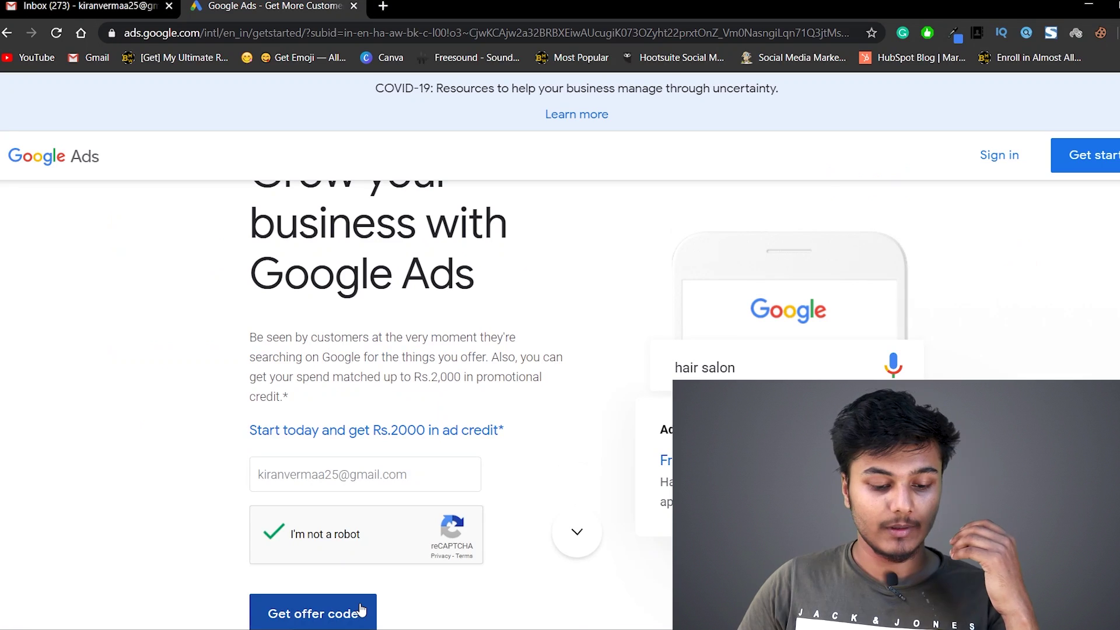
click(234, 613)
scroll(319, 426, up, 3)
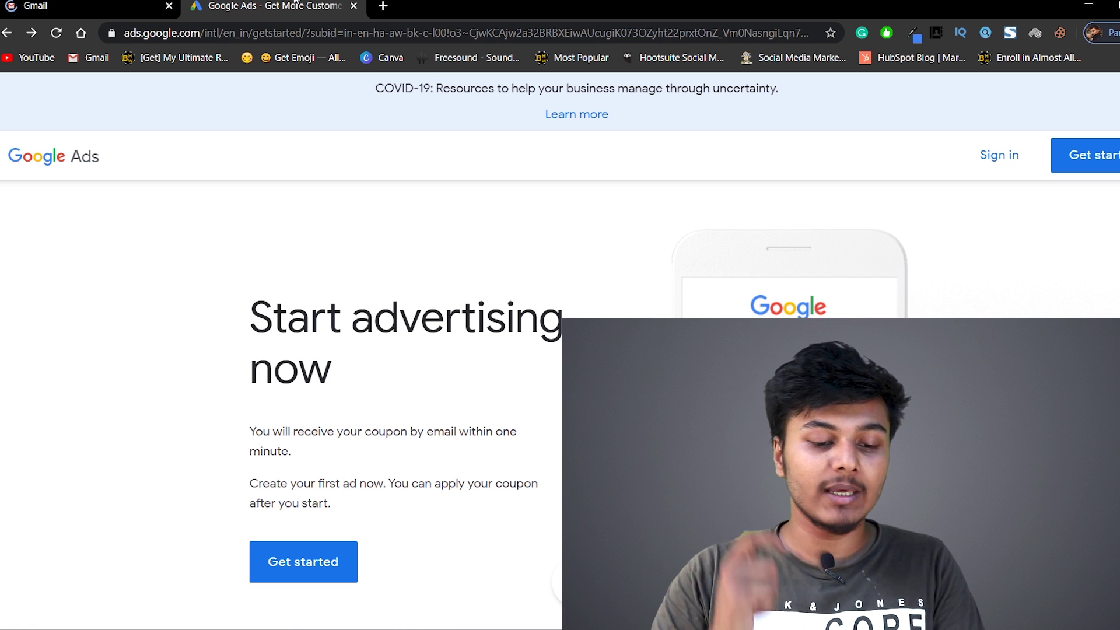
Open the ₹2000 Google Ads offer email in Gmail, select its code, and return to Google Ads
click(123, 2)
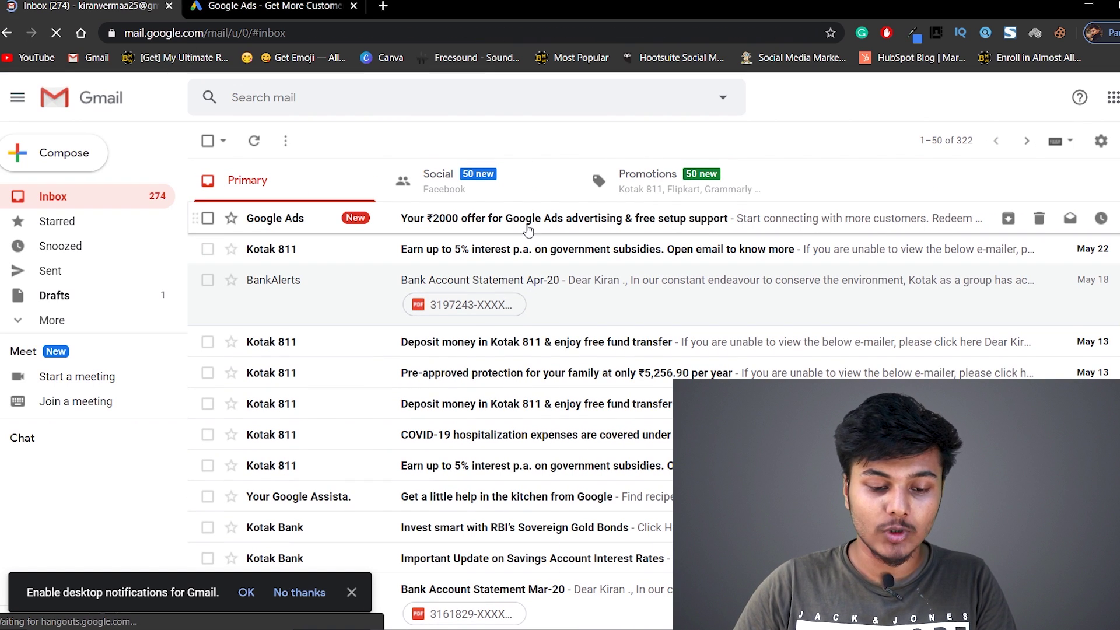
click(528, 228)
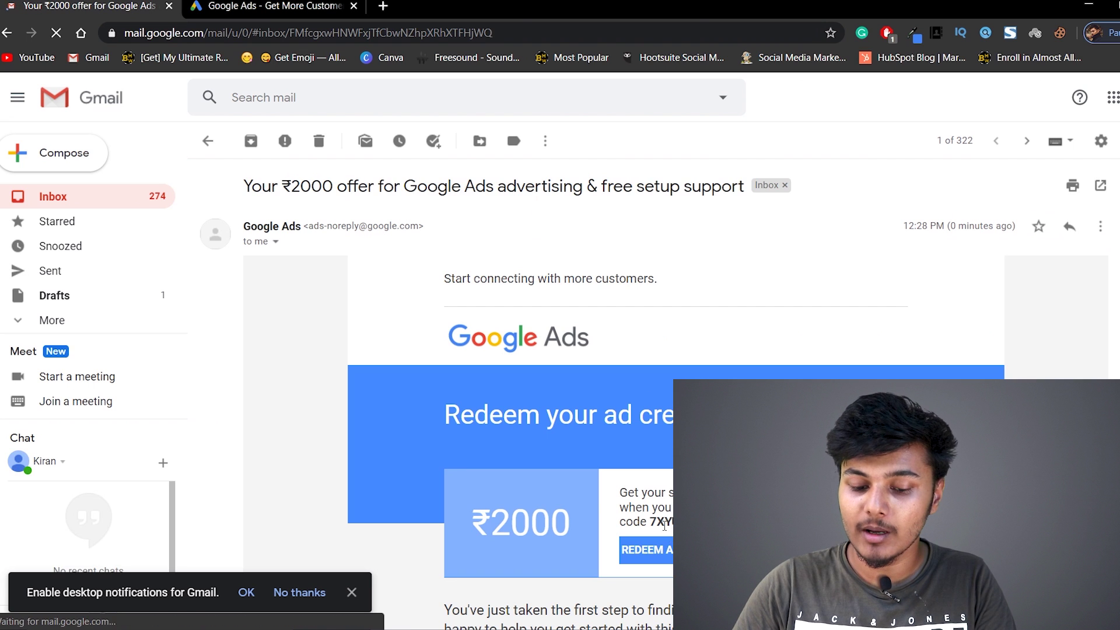
scroll(665, 526, down, 2)
click(268, 6)
click(76, 5)
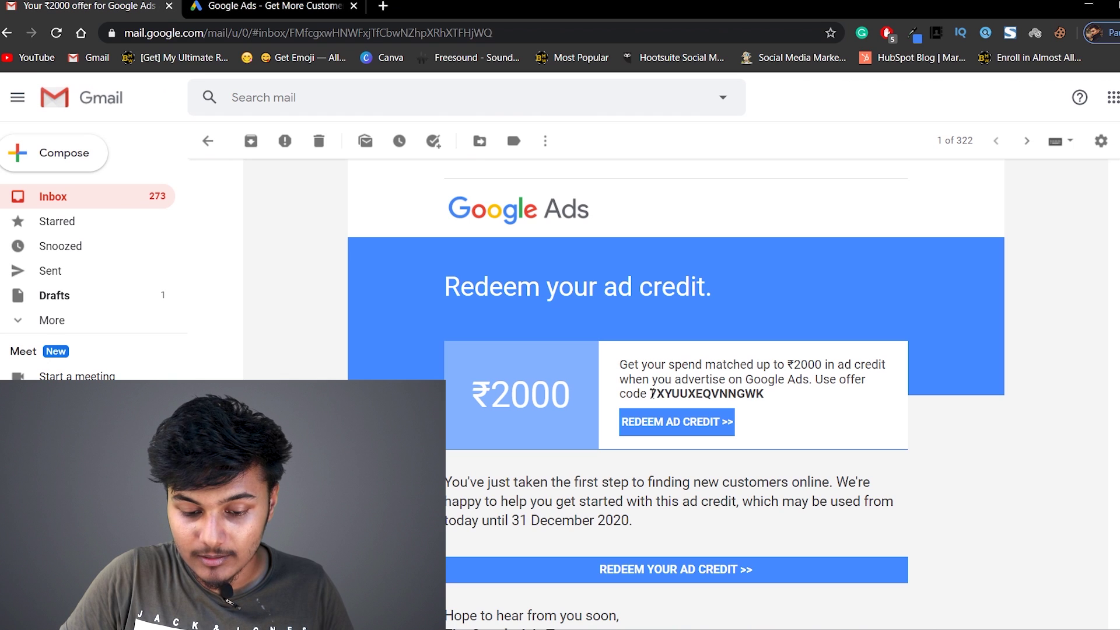
drag(652, 394, 764, 394)
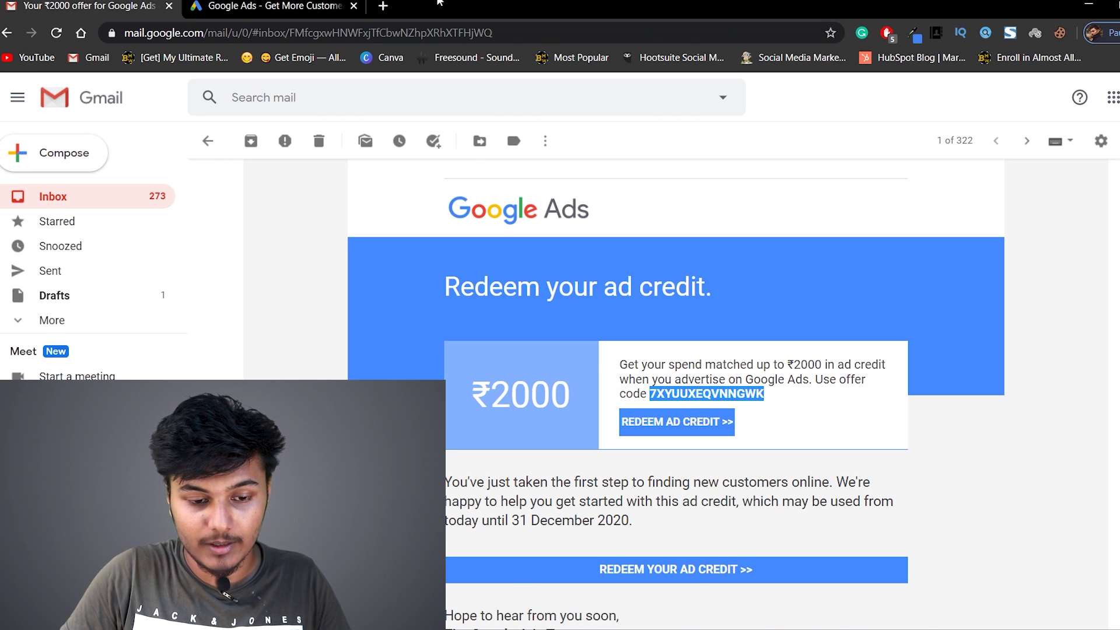
click(293, 5)
Create the account in Expert Mode without a campaign, submitting India, India Time and Indian Rupee
click(319, 569)
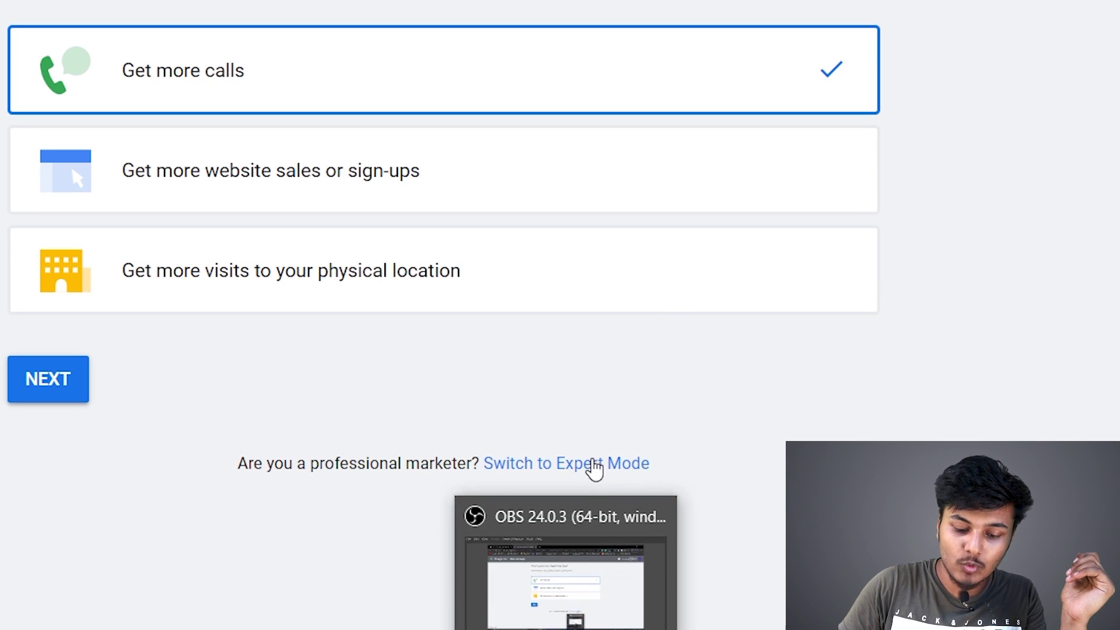
click(576, 475)
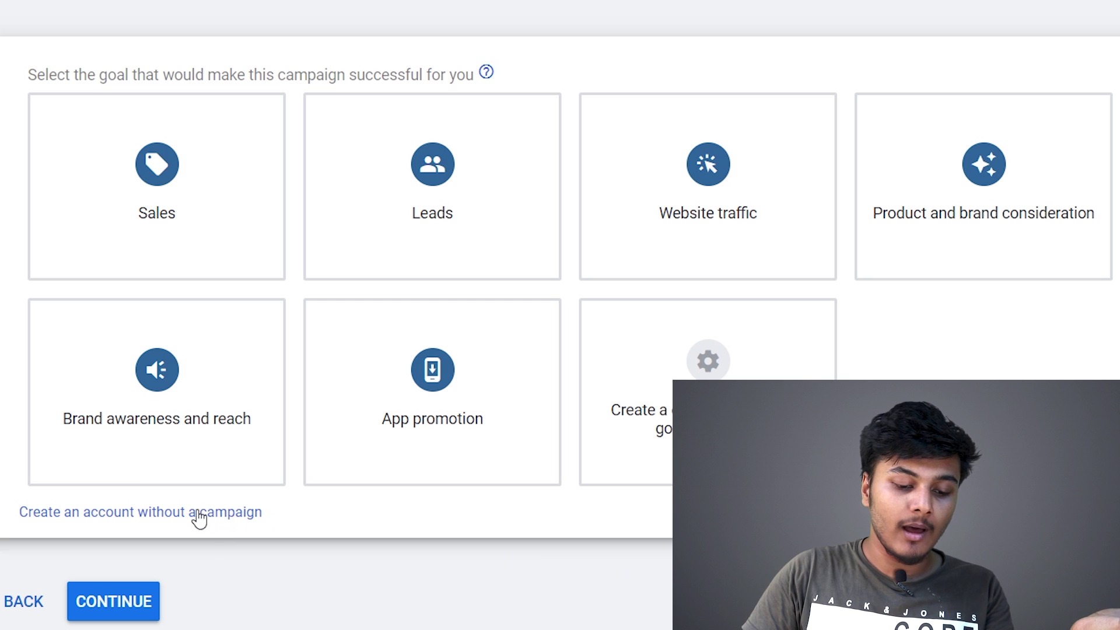
click(222, 515)
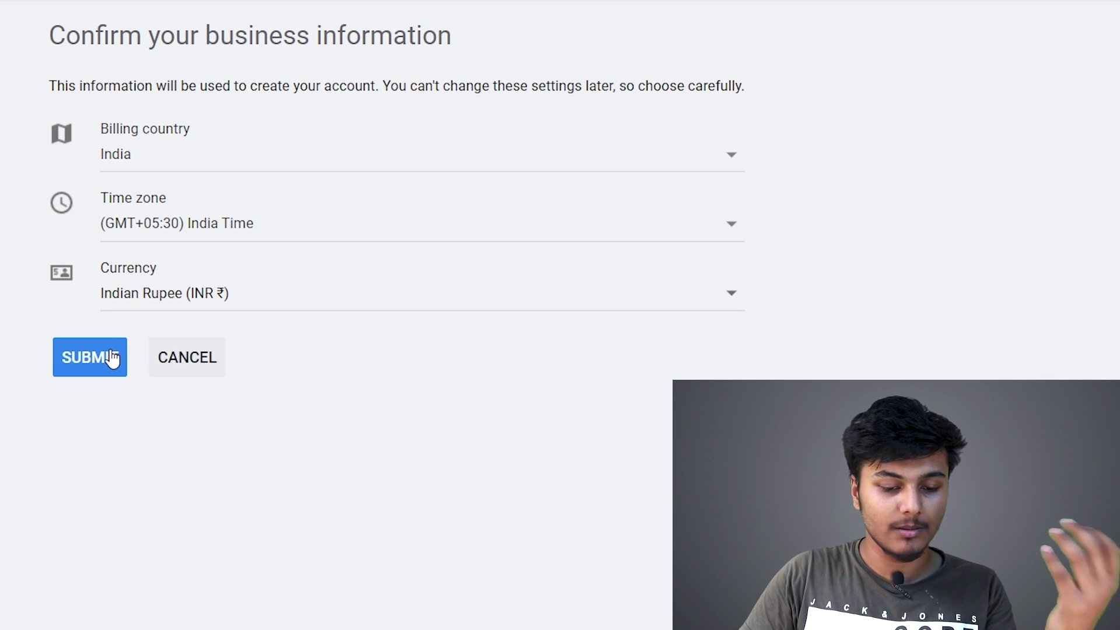
click(113, 357)
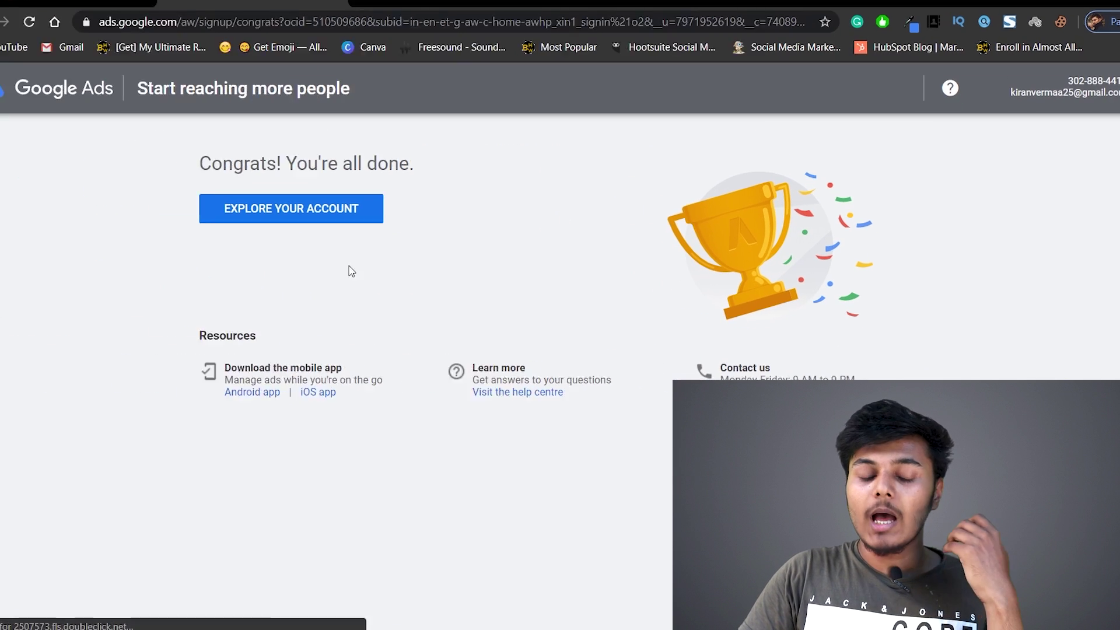
Enter the new account and go to Tools & Settings > Billing > Settings
click(329, 216)
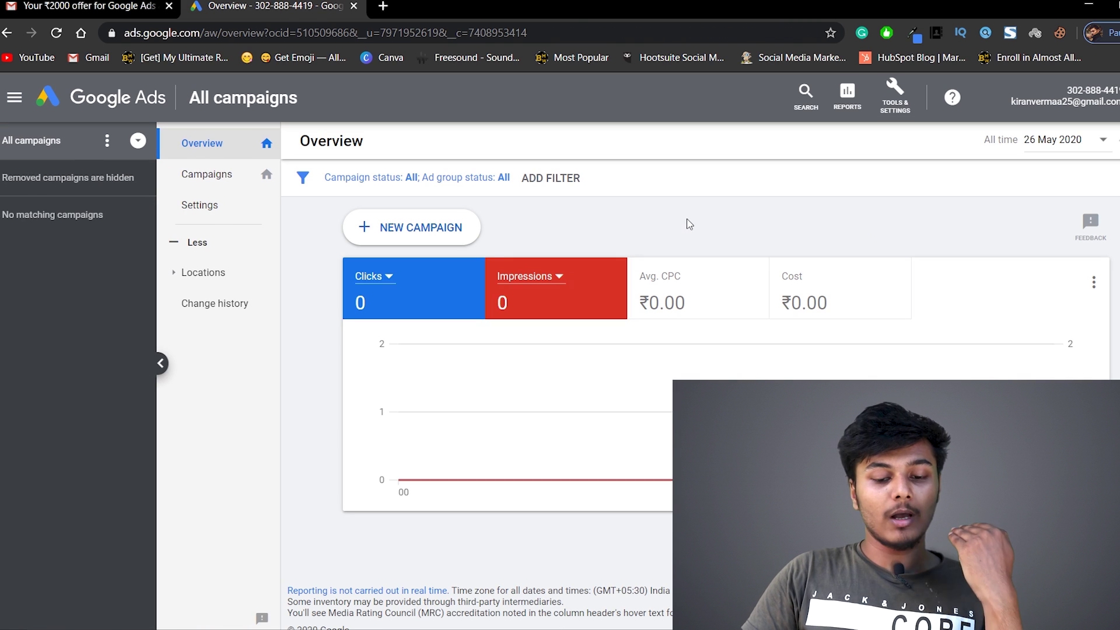
click(896, 98)
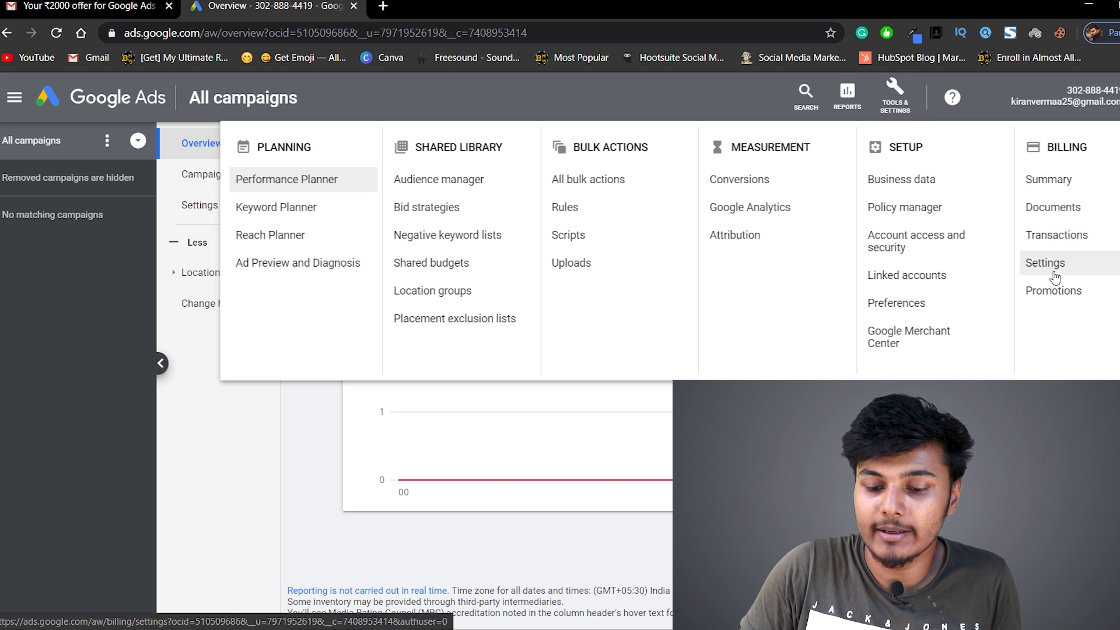
click(1056, 295)
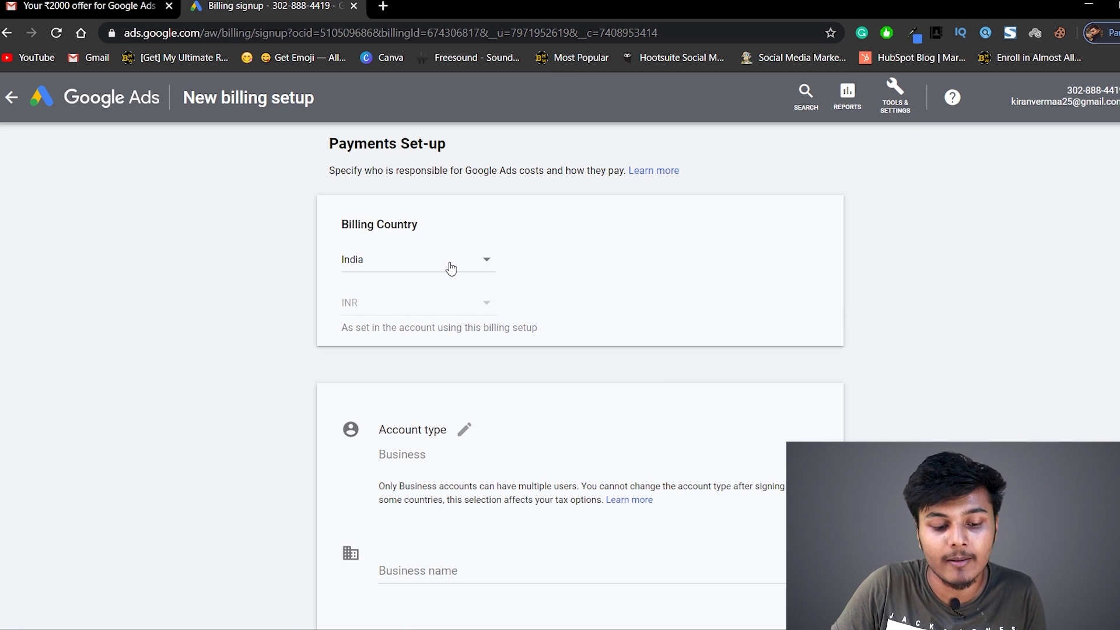
Set the billing account type to Individual
scroll(570, 350, down, 3)
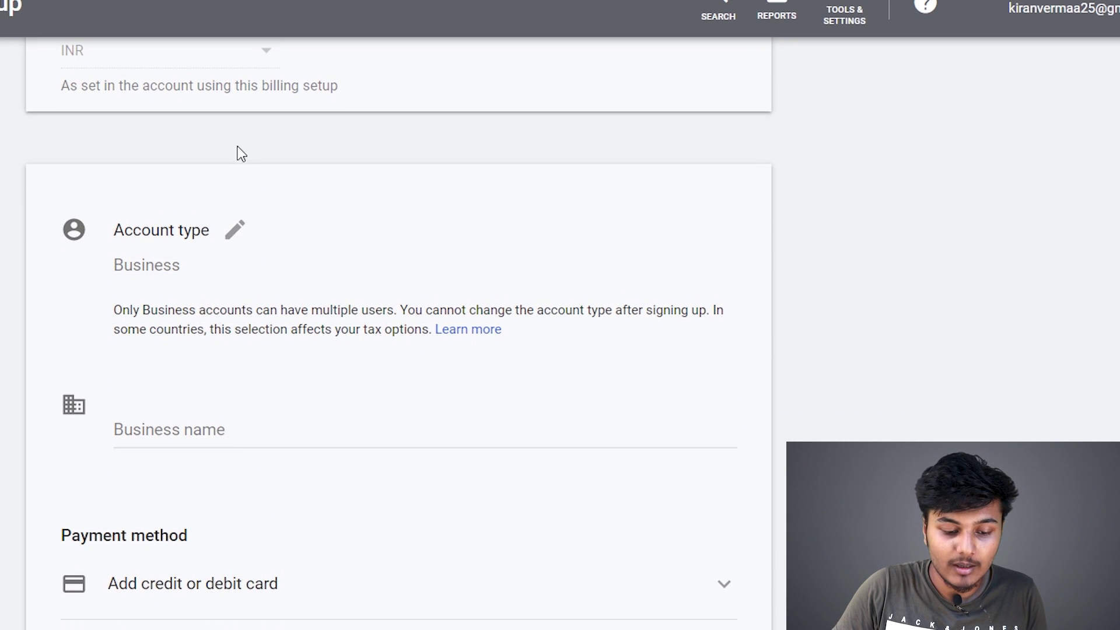
click(233, 228)
click(224, 289)
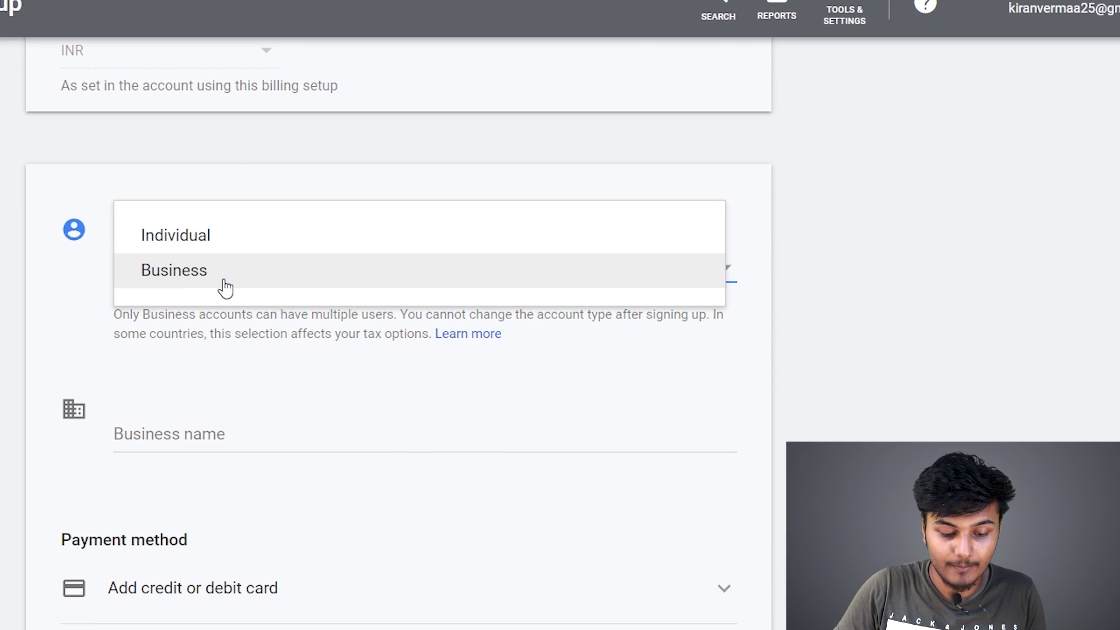
click(222, 247)
scroll(391, 387, down, 1)
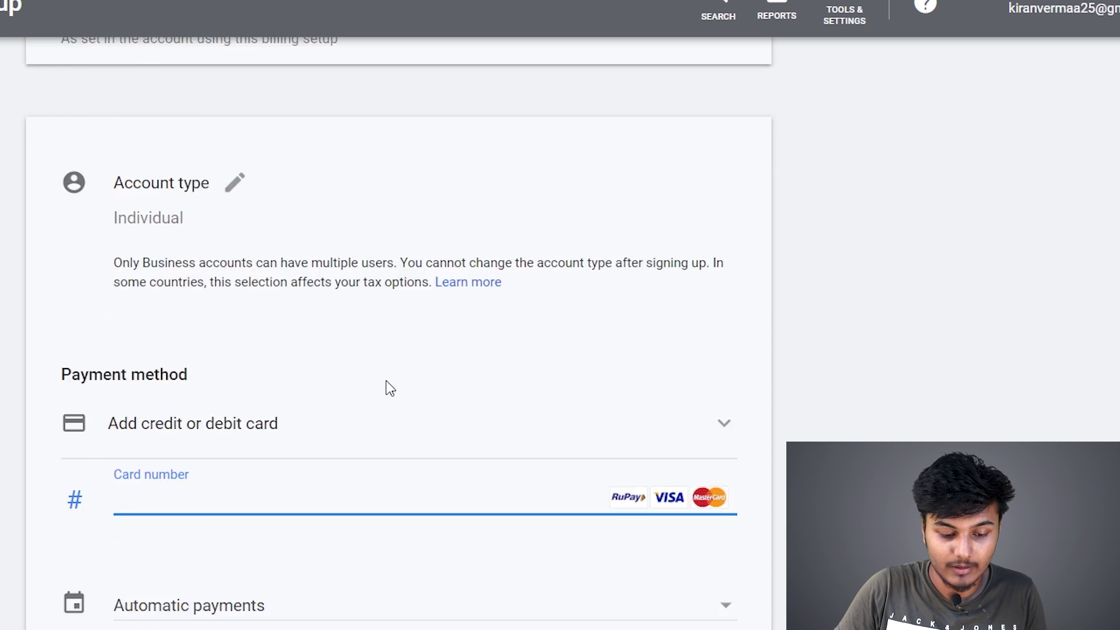
scroll(390, 388, down, 3)
Choose manual payments in advance with a ₹500 payment amount
click(297, 218)
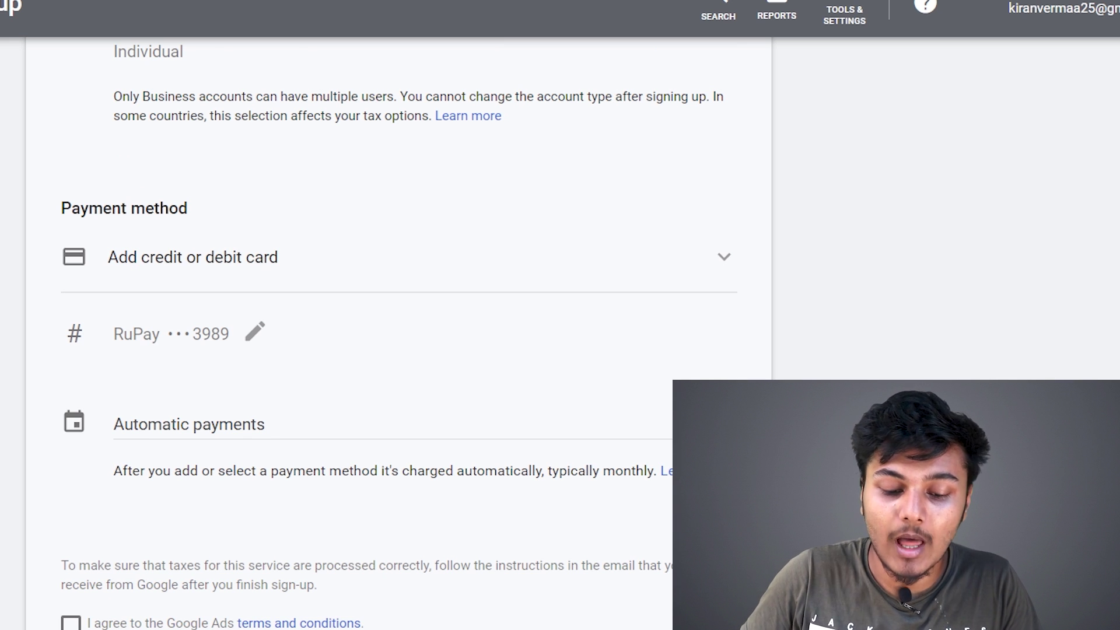
click(614, 441)
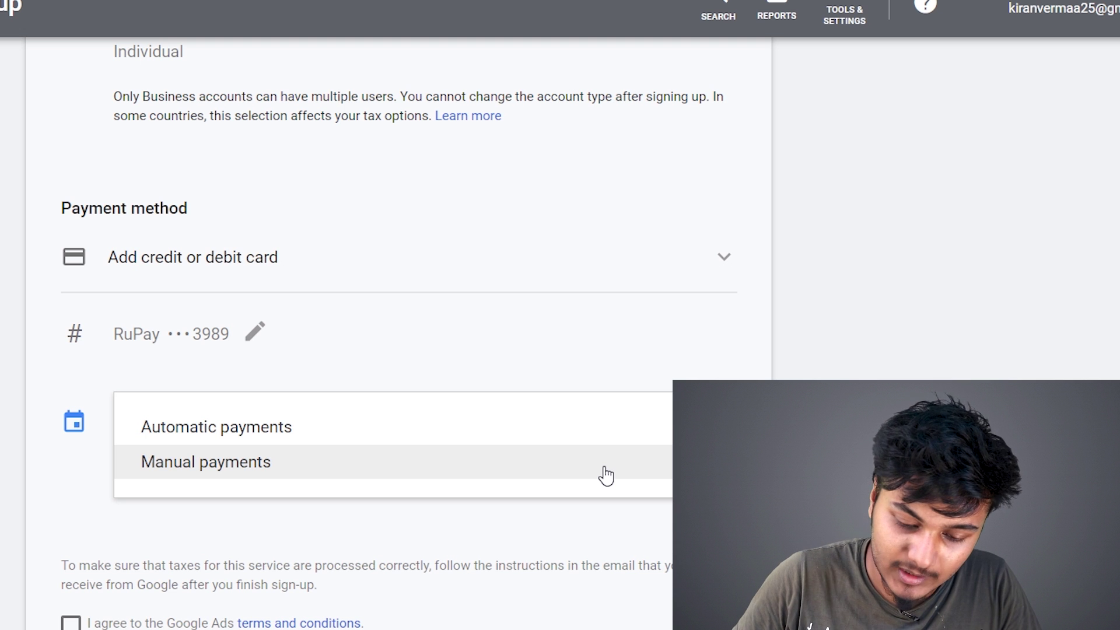
click(606, 475)
scroll(503, 461, down, 2)
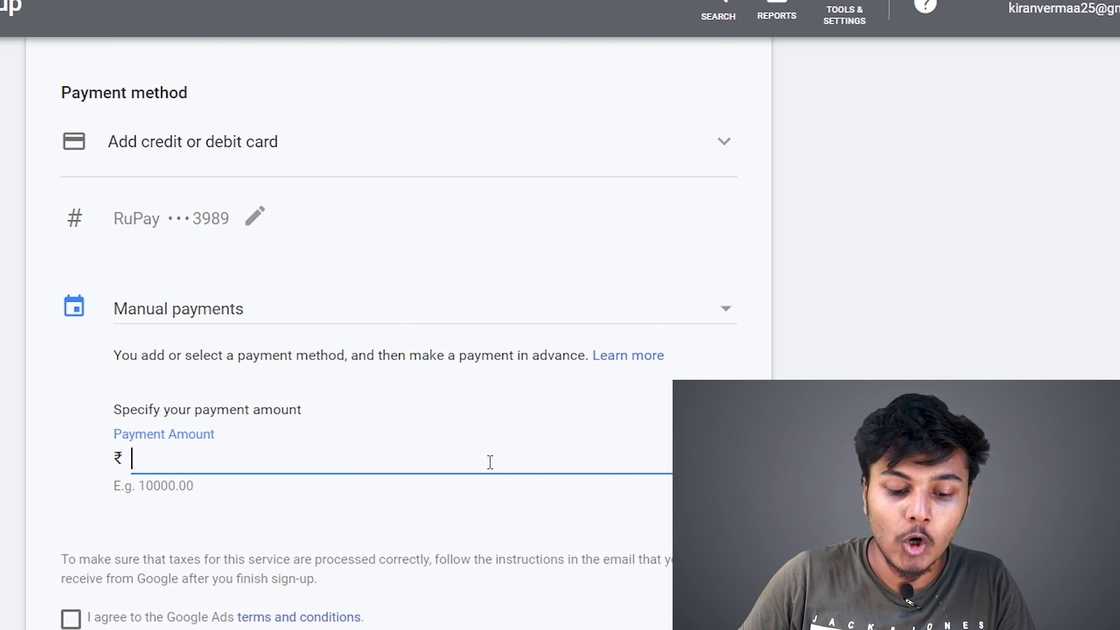
text(500)
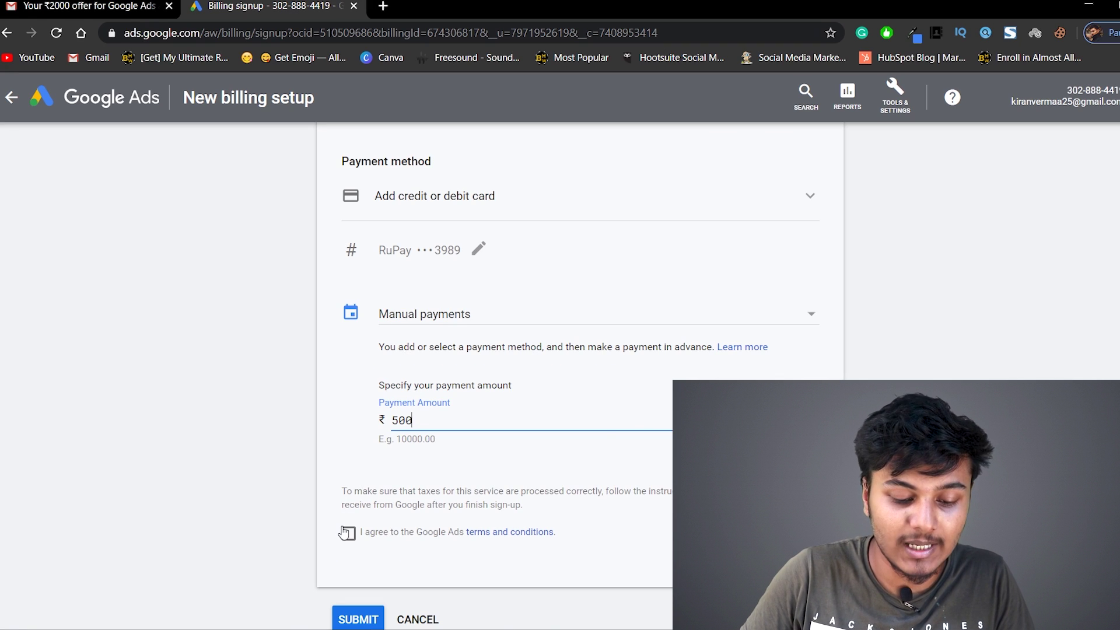
Accept the terms, submit the billing setup, and dismiss the transaction confirmation
click(346, 533)
scroll(345, 531, down, 1)
click(367, 582)
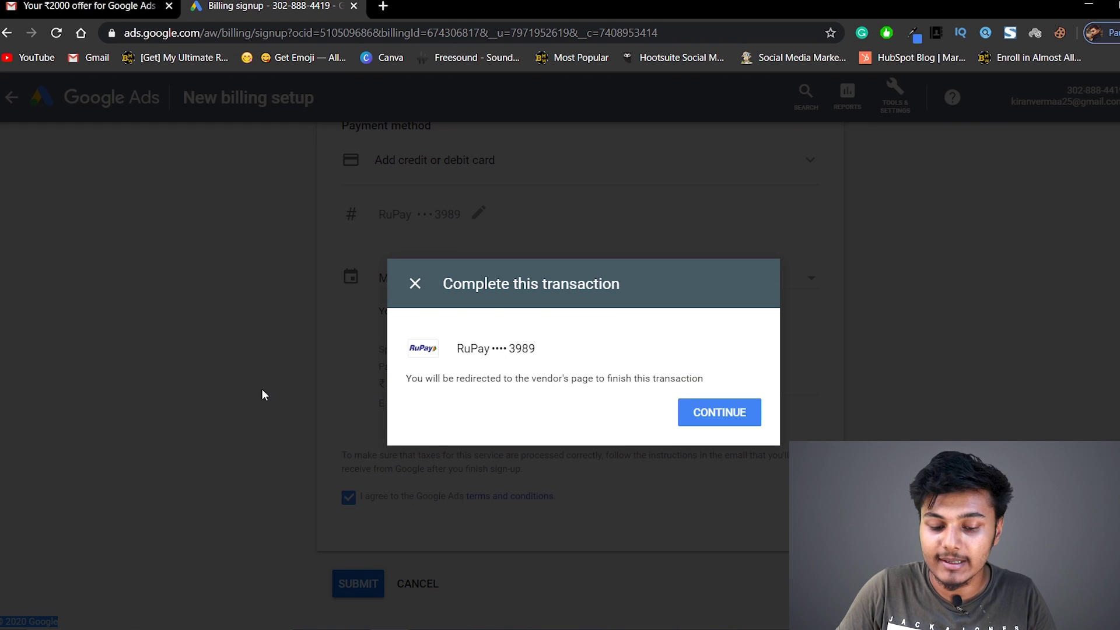
click(414, 284)
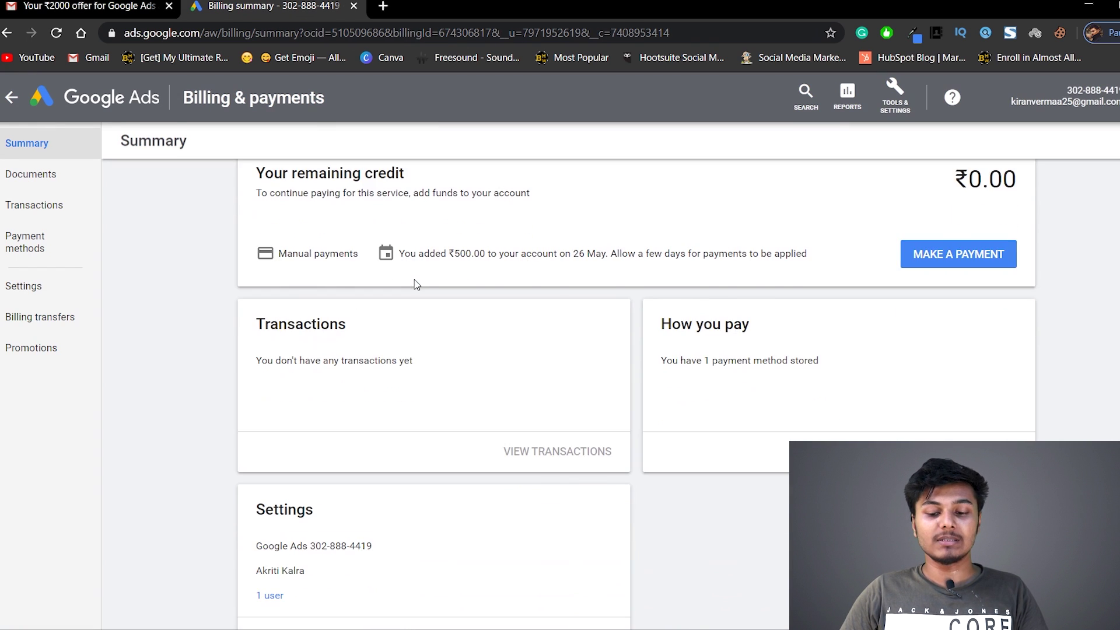
scroll(415, 284, up, 1)
Paste the offer code into the Promotions page's Promotional code field and apply it
click(22, 348)
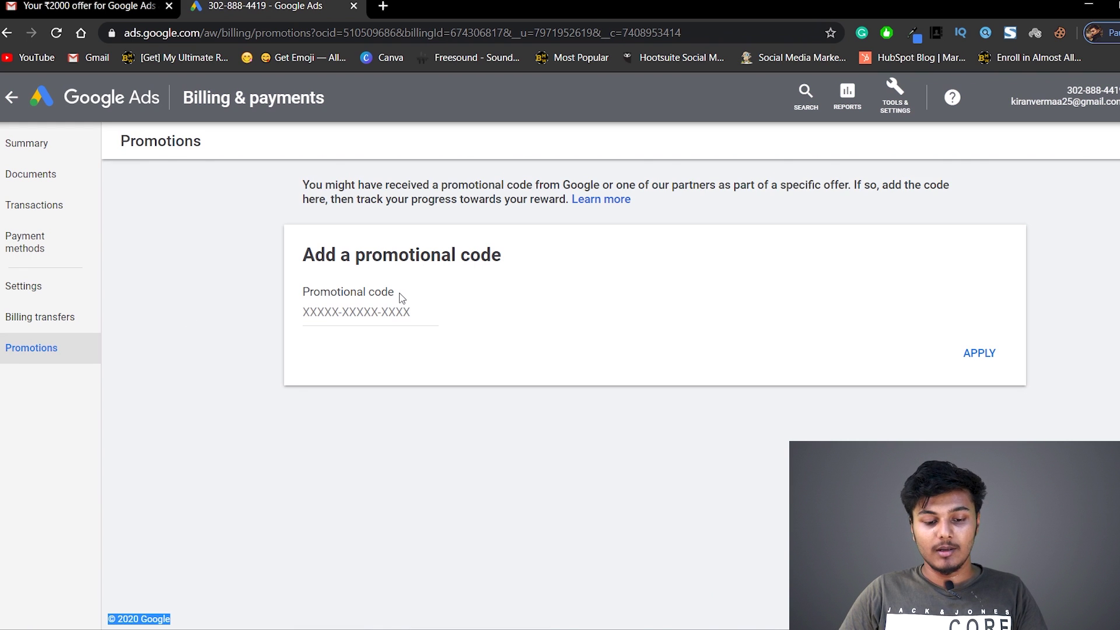
click(378, 312)
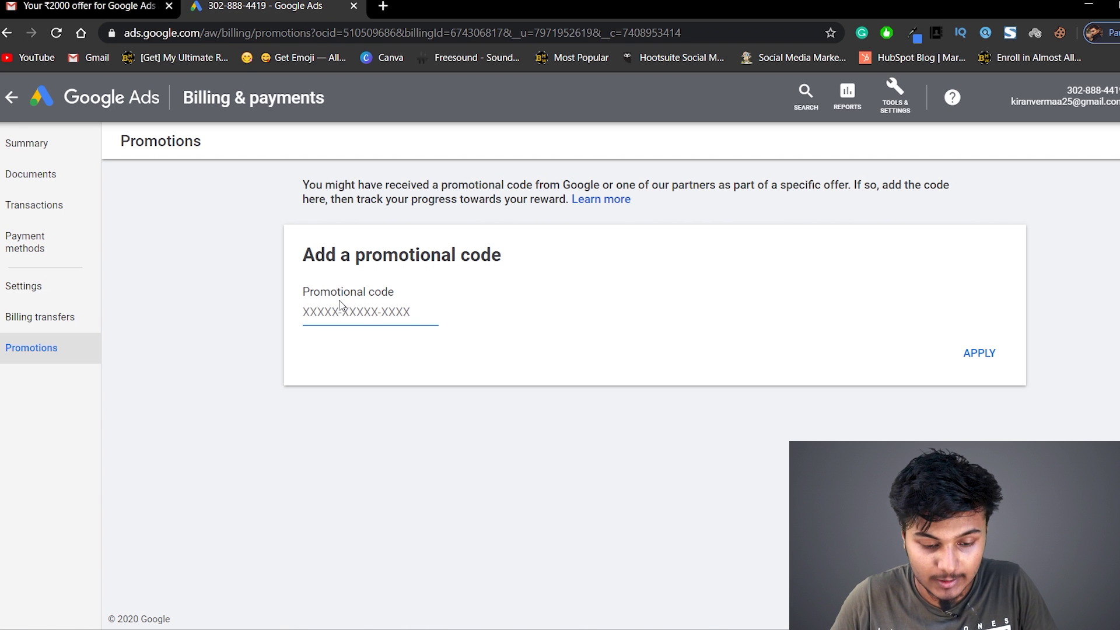
click(981, 363)
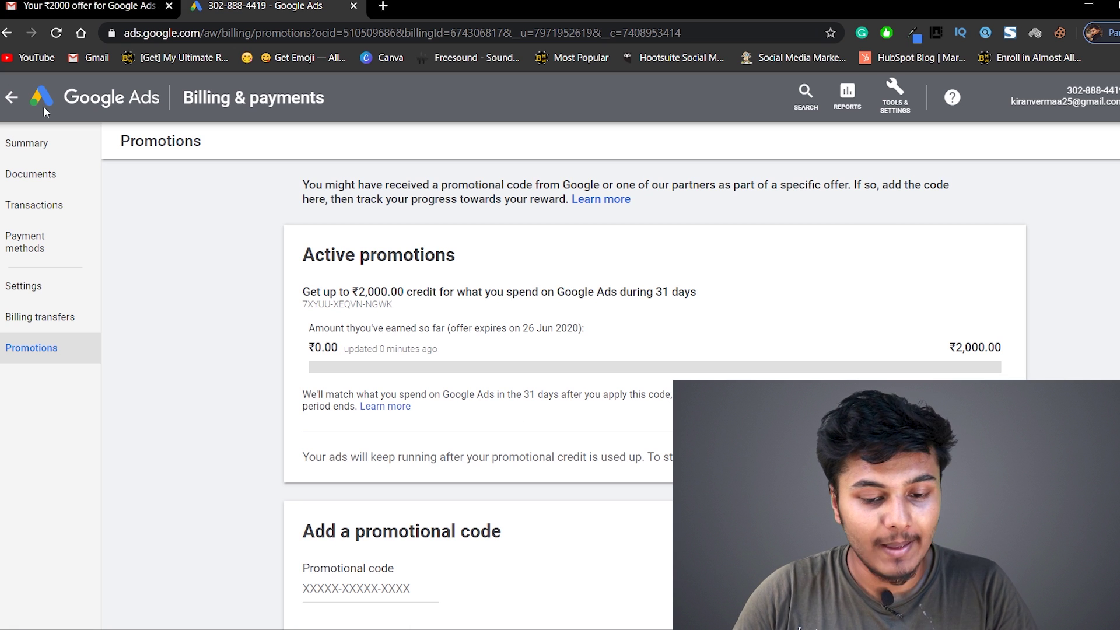
Open Linked accounts from Tools & Settings, view YouTube linking details, then return to Overview
click(11, 97)
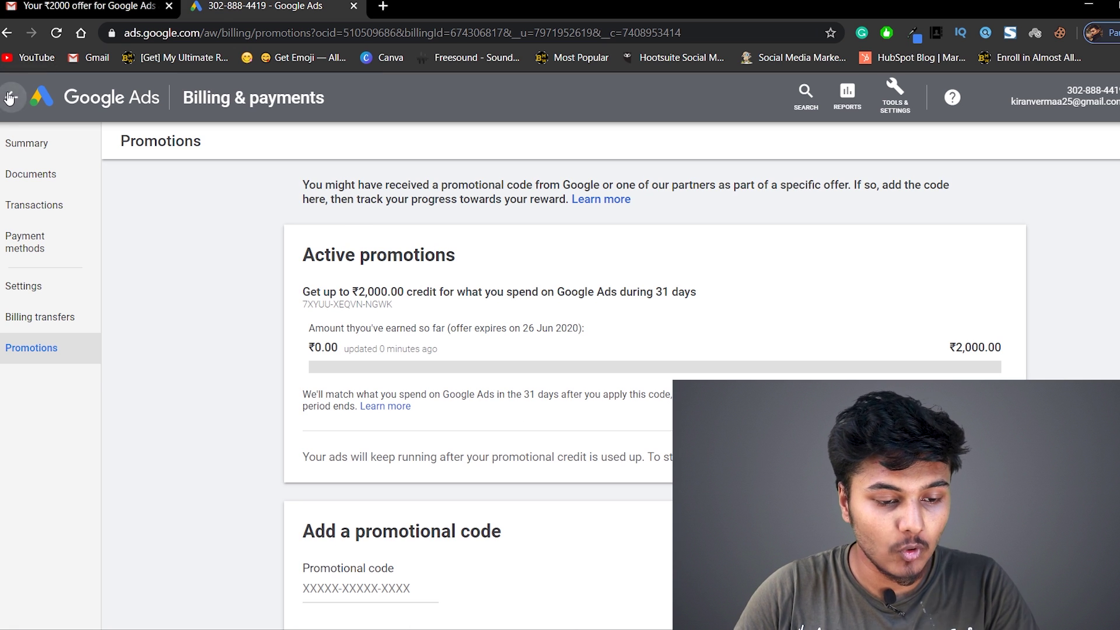
click(895, 93)
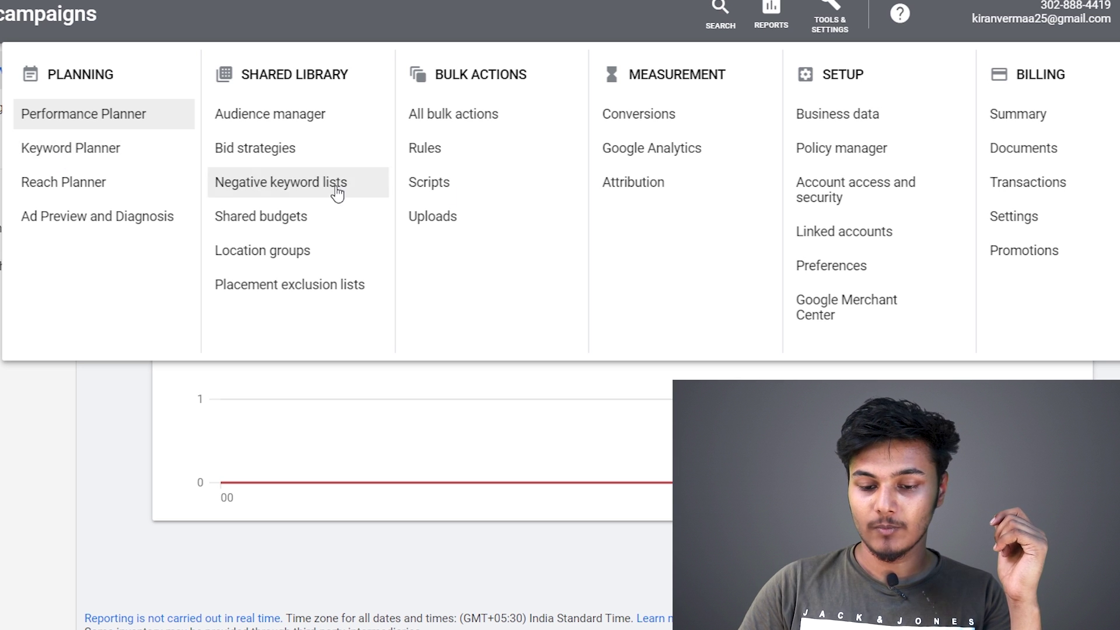
click(875, 233)
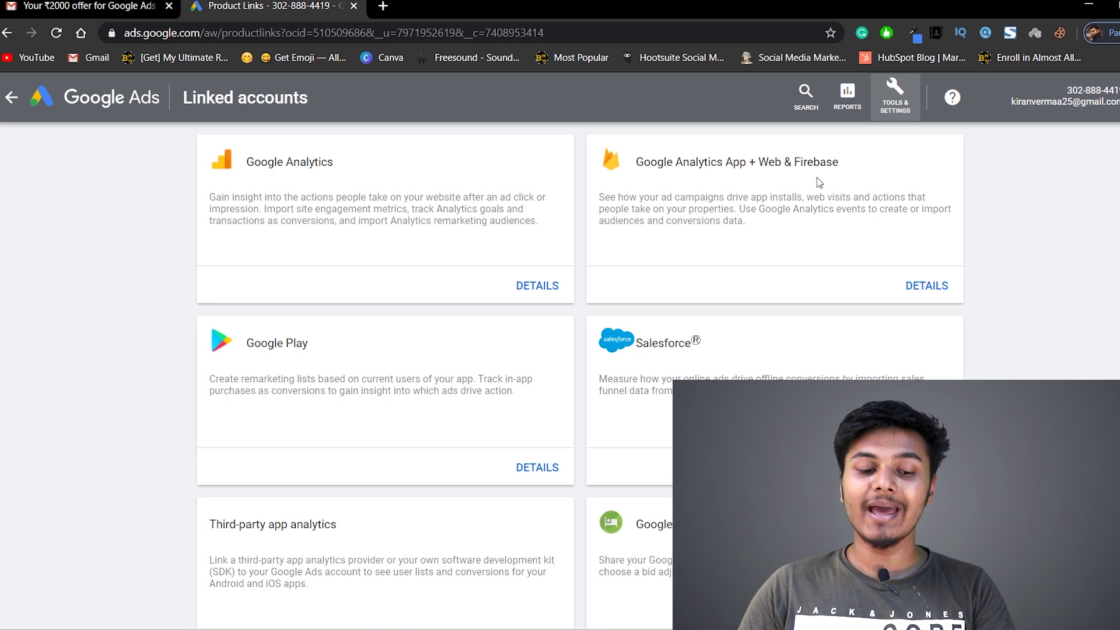
scroll(818, 178, down, 1)
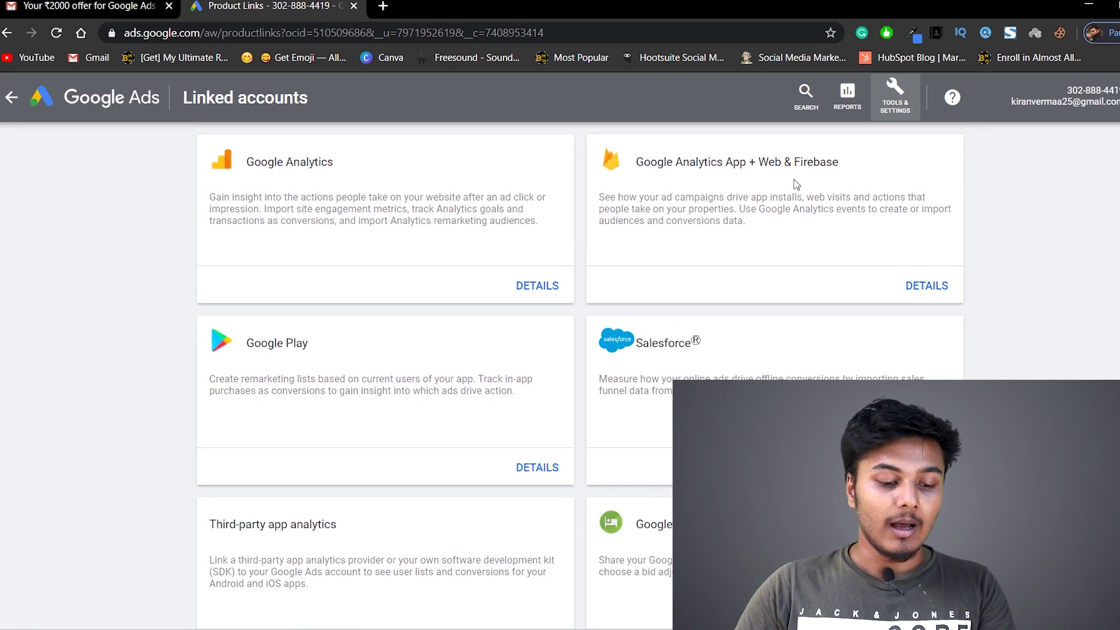
scroll(475, 371, down, 6)
scroll(475, 368, down, 1)
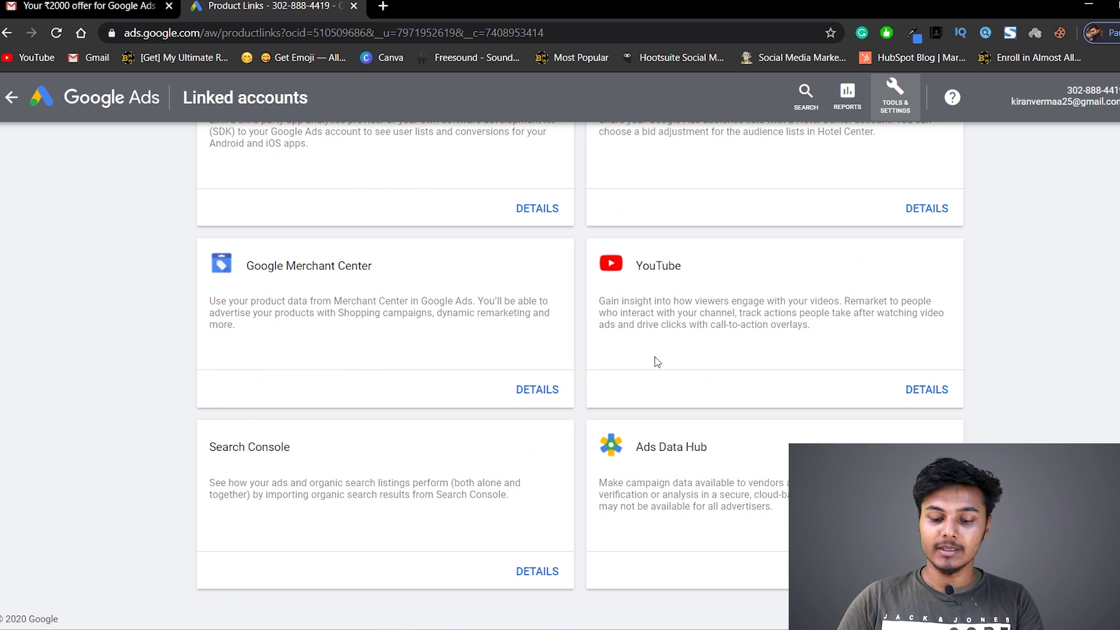
click(917, 388)
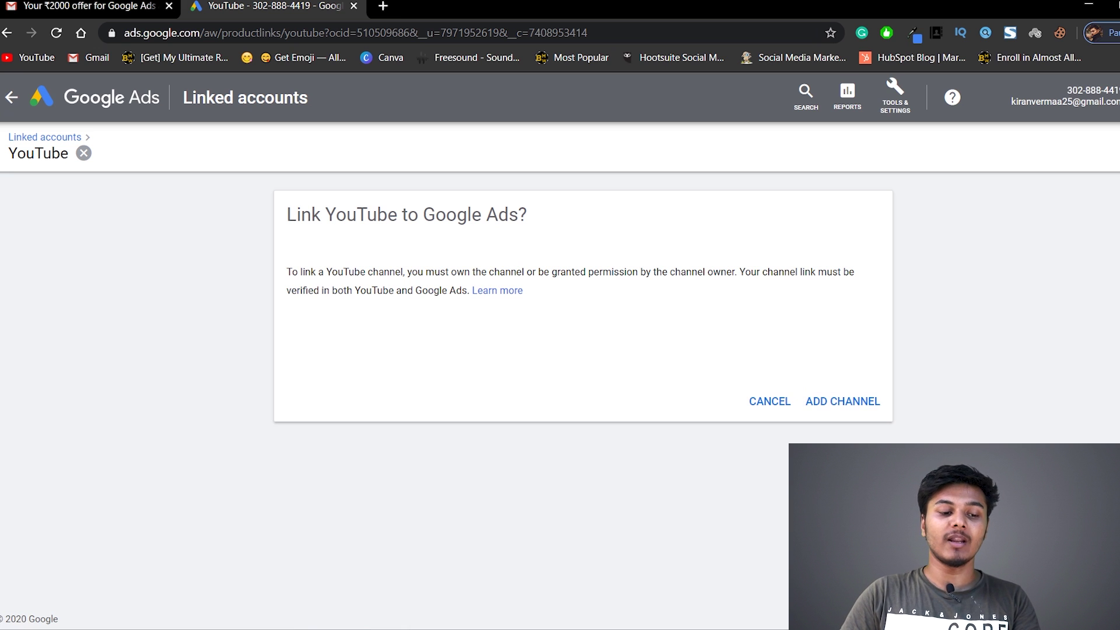
click(12, 100)
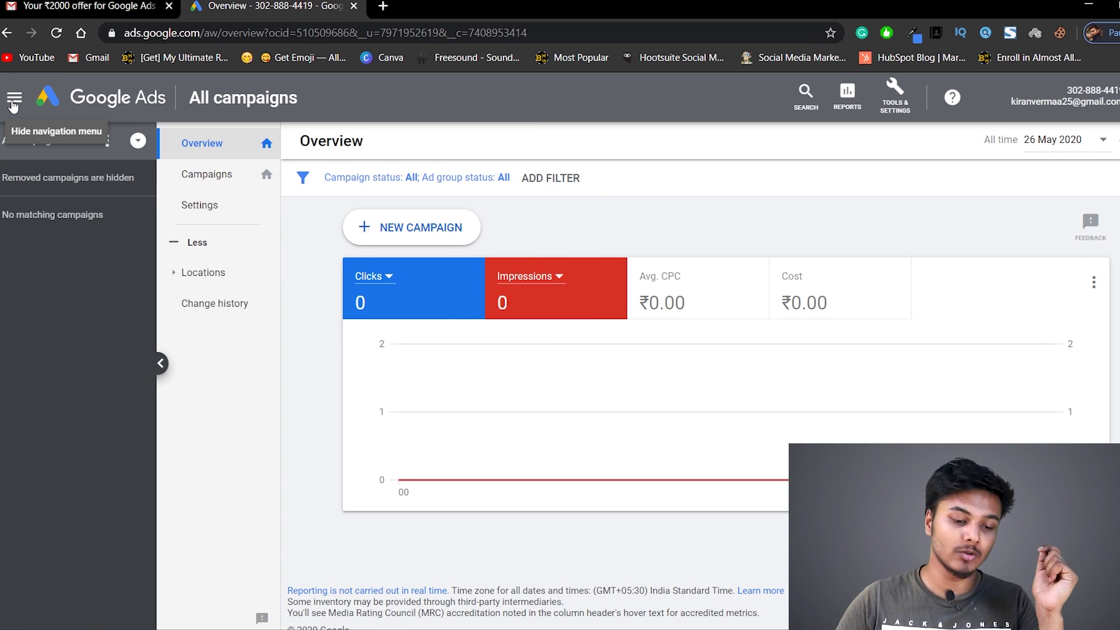
click(895, 94)
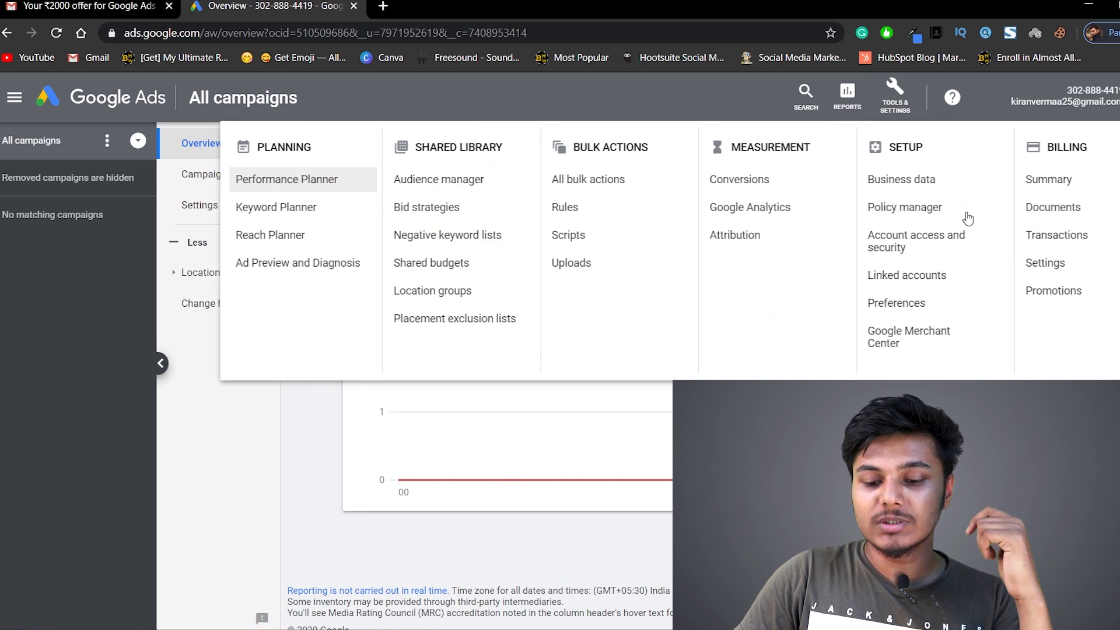
click(1066, 186)
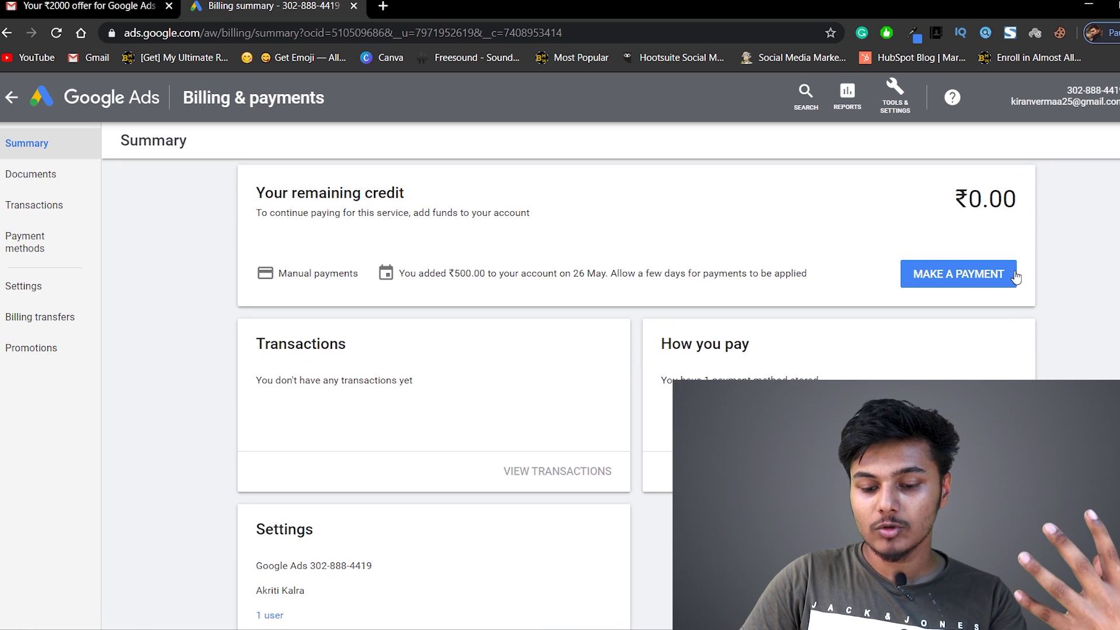
click(1012, 276)
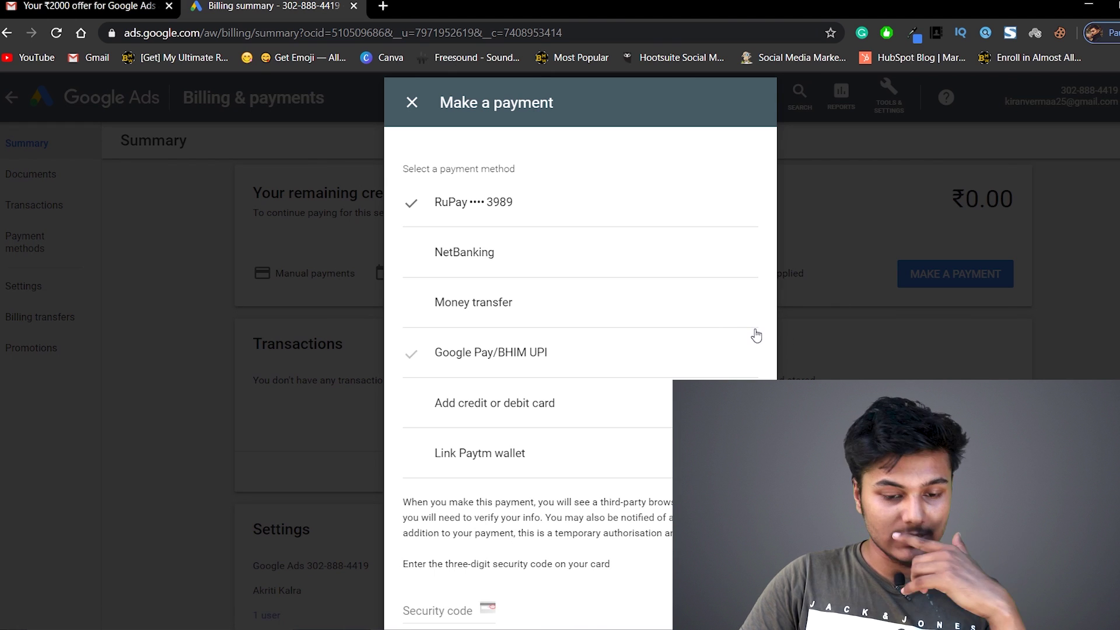
scroll(756, 335, down, 1)
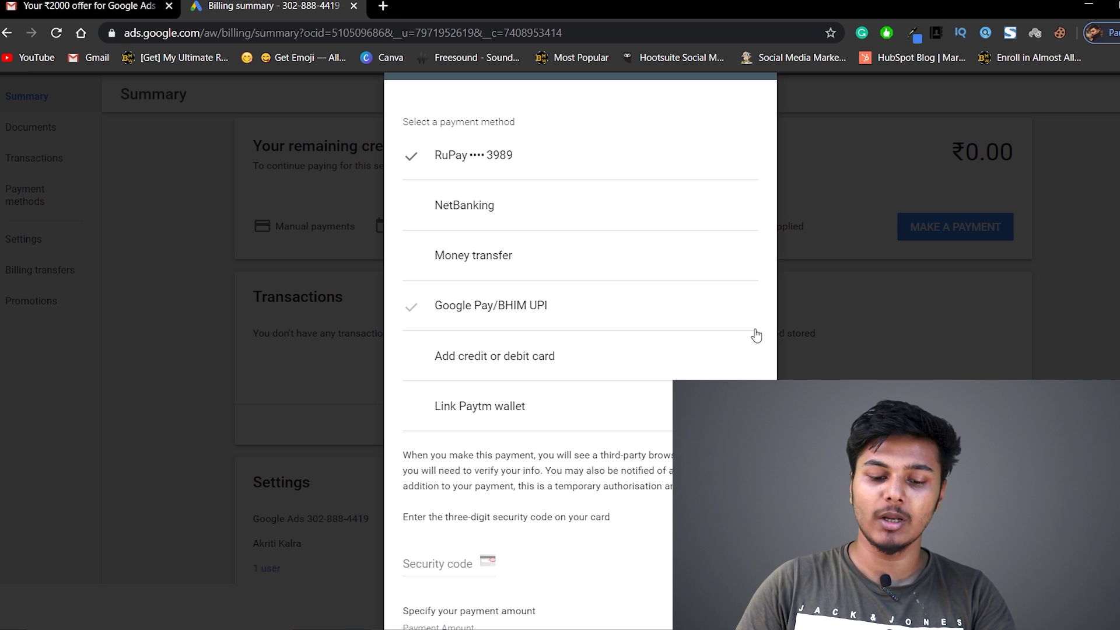
scroll(757, 326, up, 1)
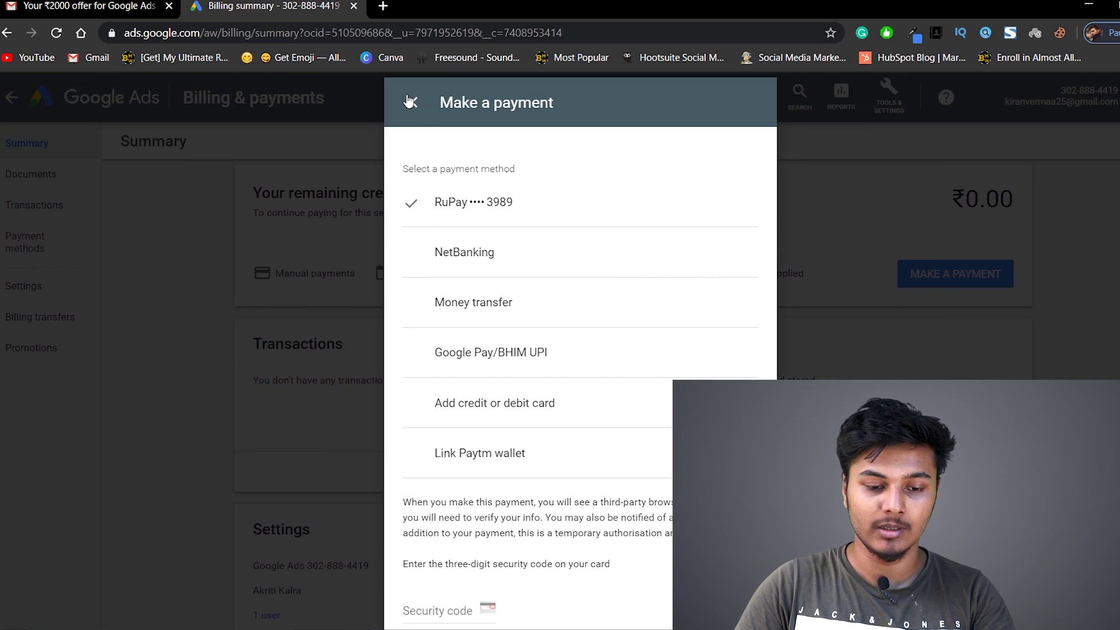